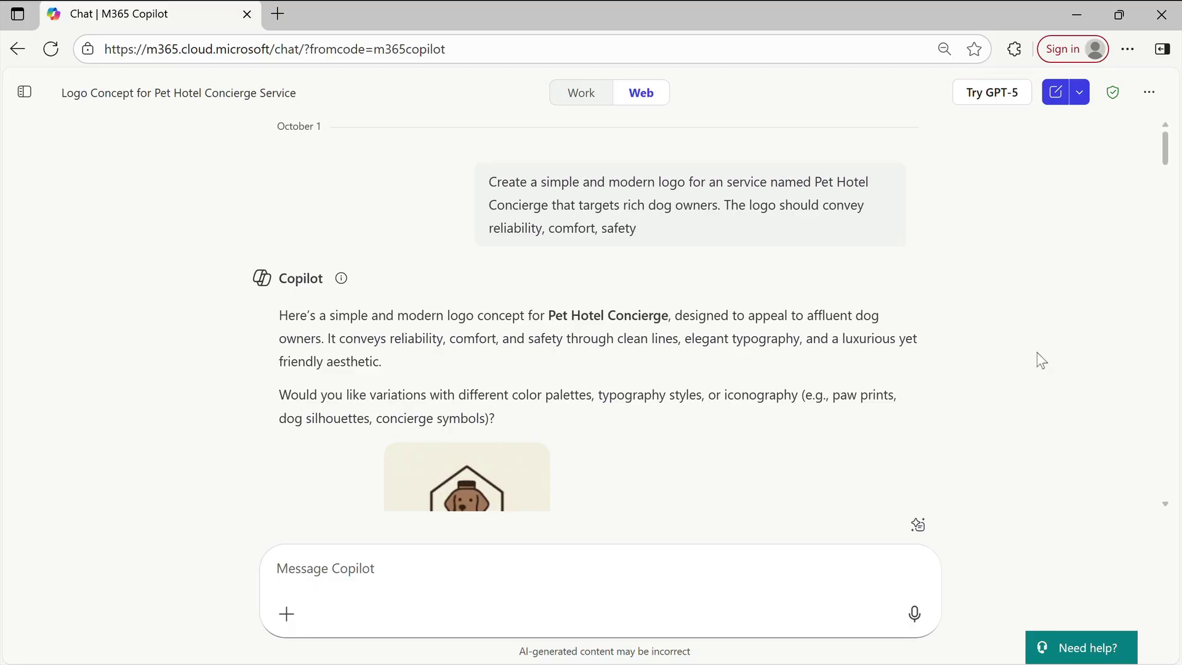
left_click_drag(1164, 148, 1164, 212)
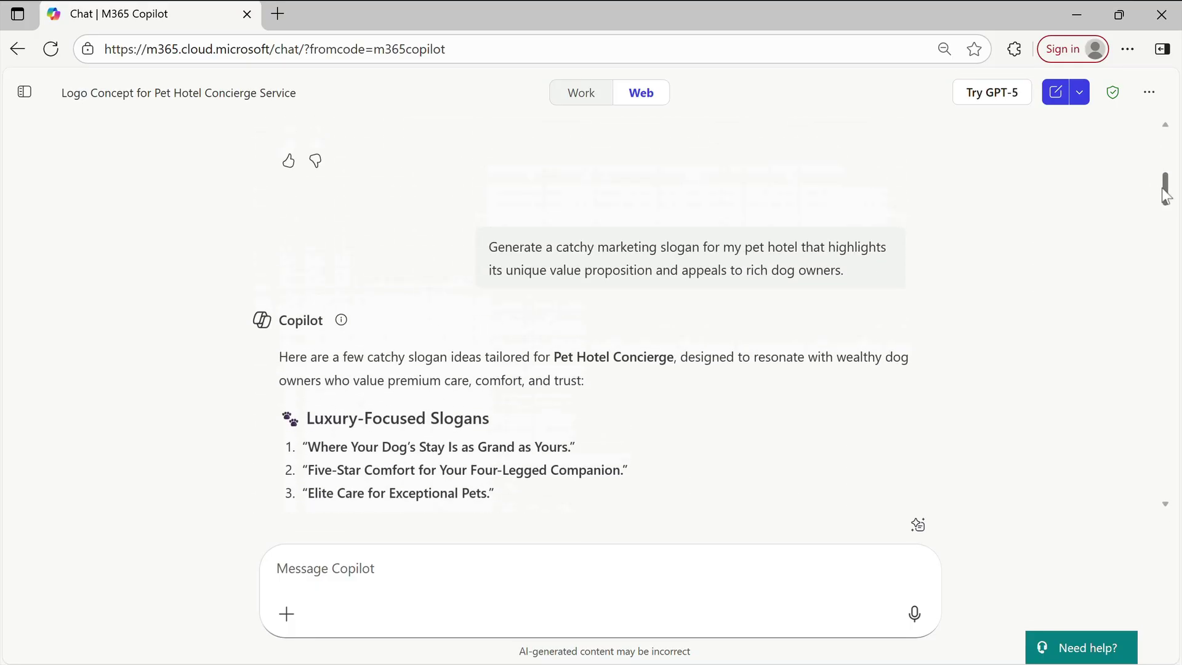
left_click_drag(1163, 213, 1165, 143)
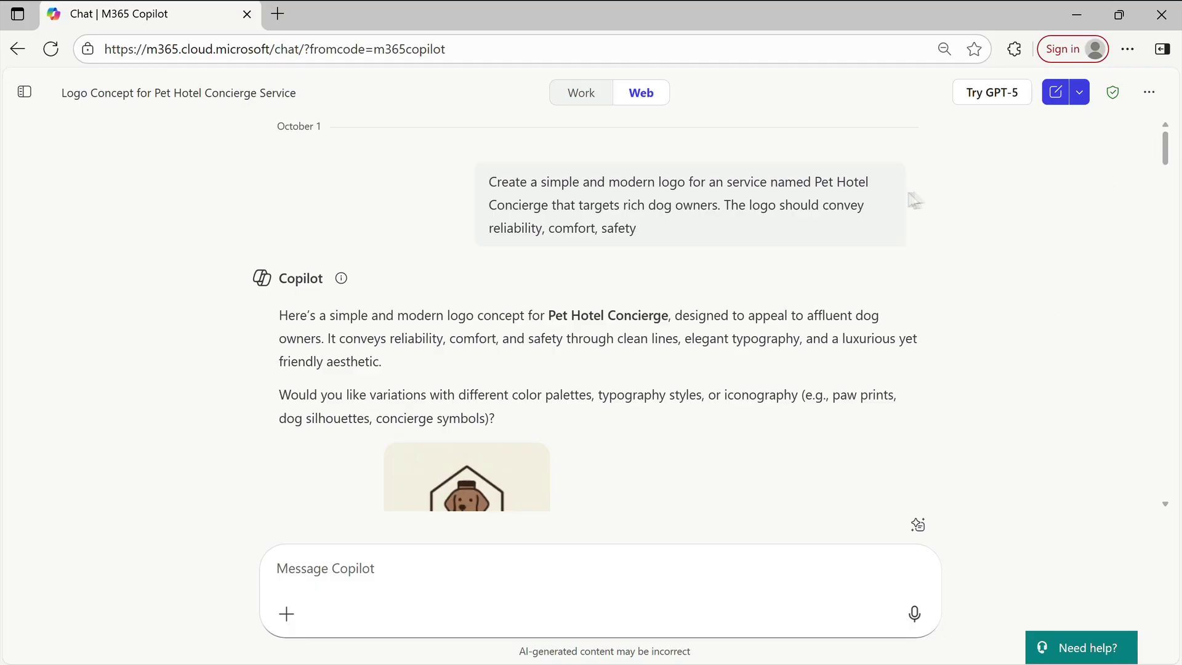
mouse_move(690, 204)
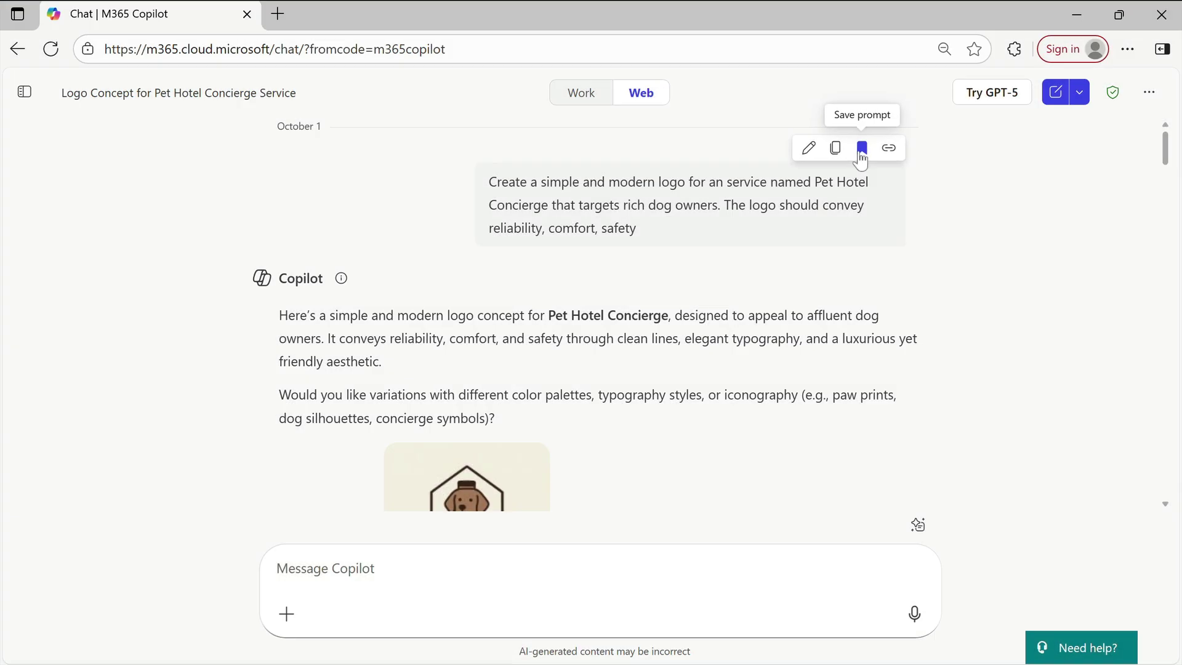
- Bookmark the Pet Hotel Concierge logo request and save it with the title 'Pet Hotel'
left_click(861, 148)
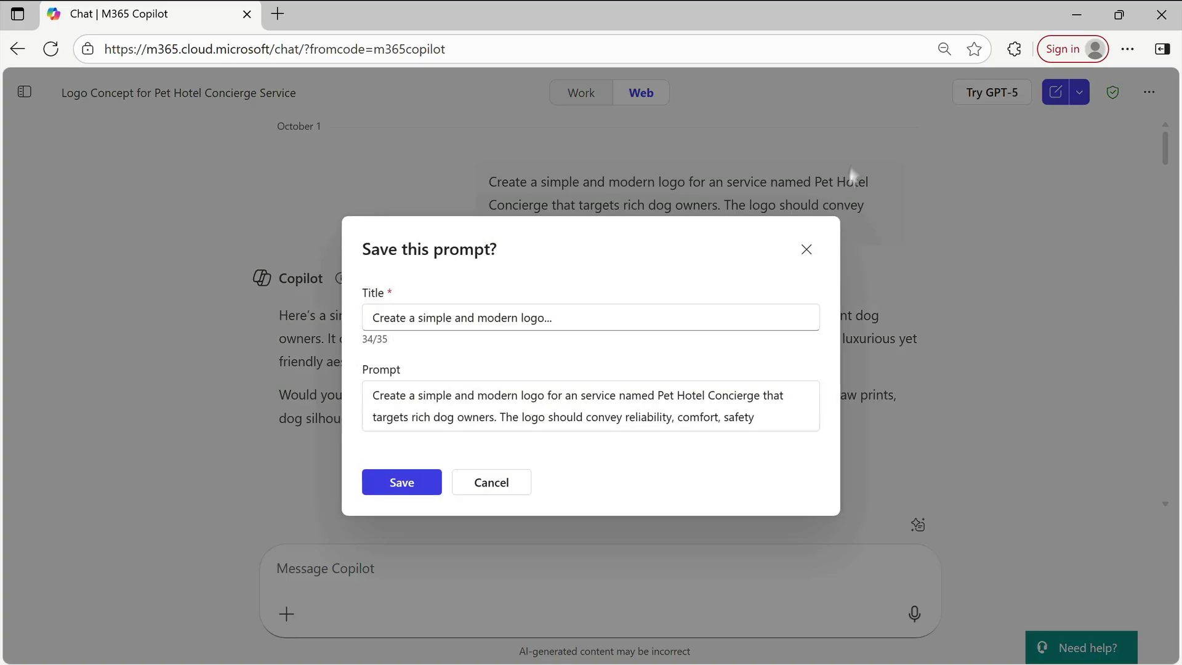
left_click(581, 318)
key("ctrl+a")
type("Pet Hotel")
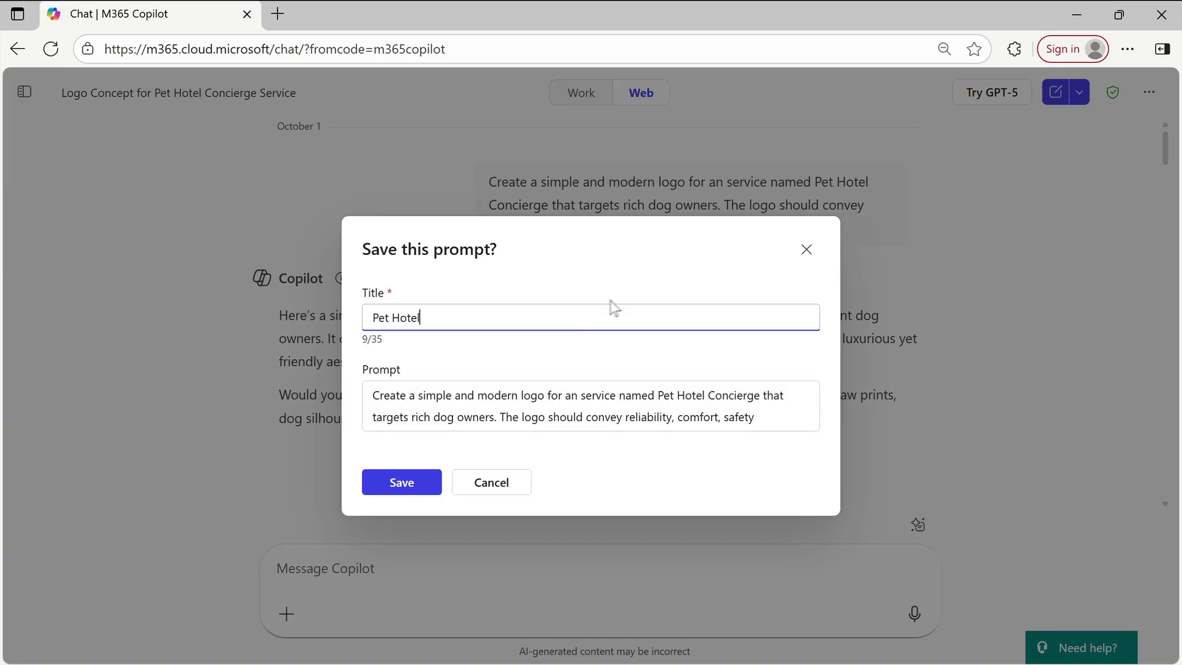
left_click(399, 486)
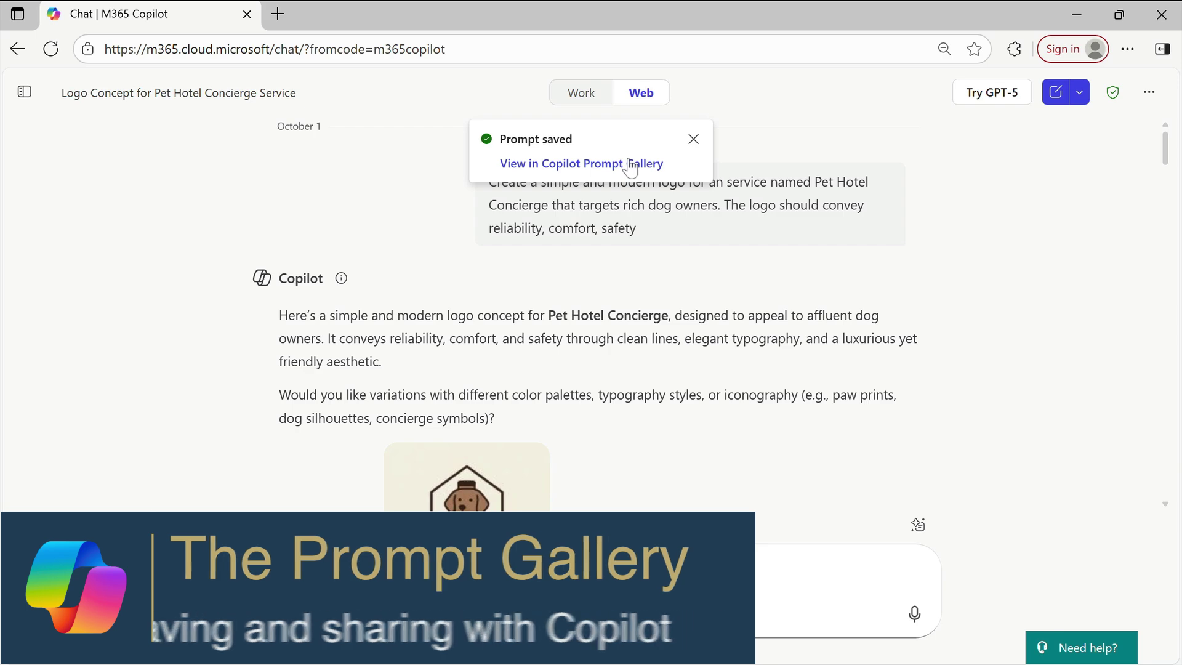
- View the saved Pet Hotel prompt in the Prompt Gallery and check its More actions menu
left_click(631, 164)
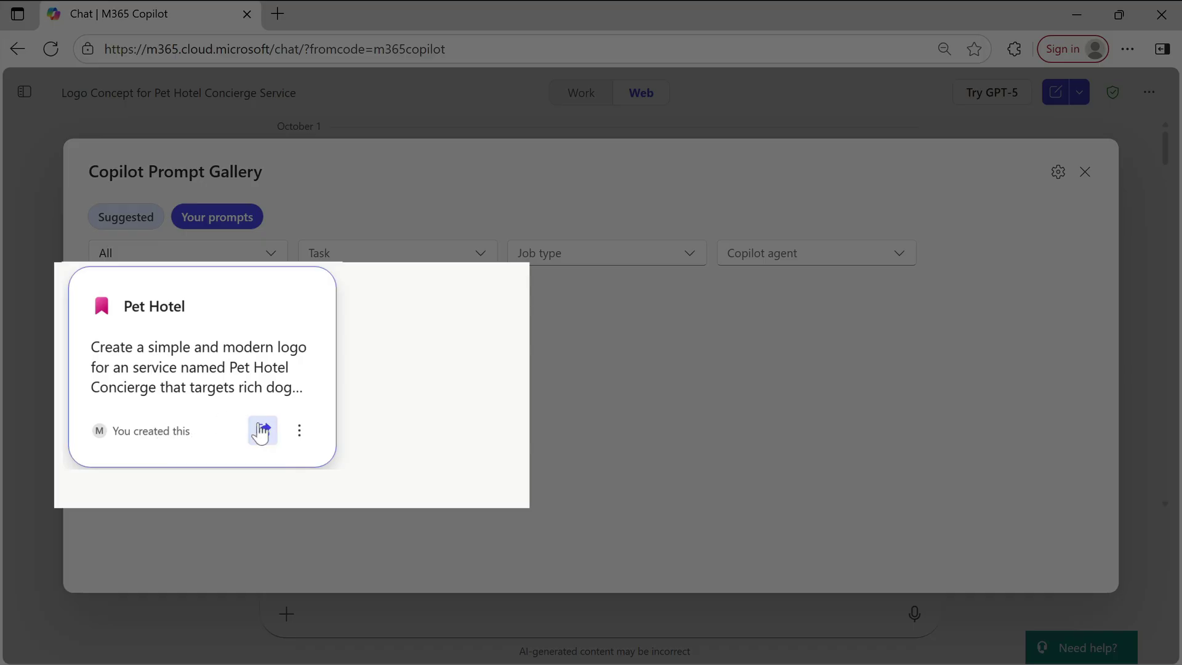
left_click(300, 430)
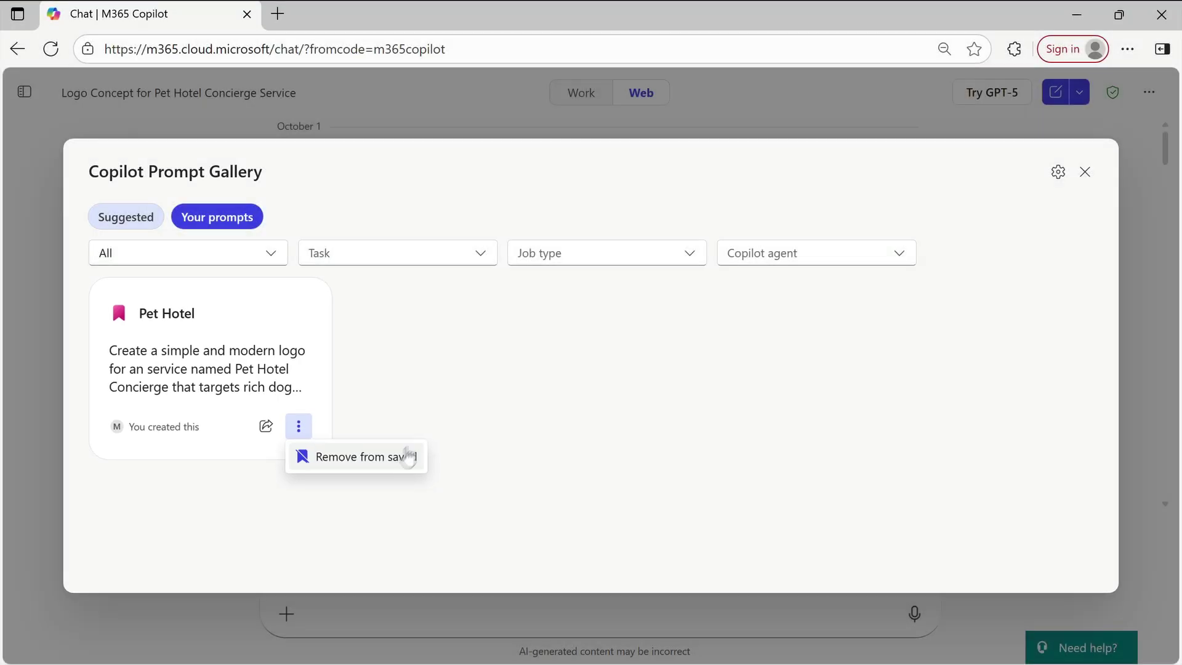
left_click(494, 382)
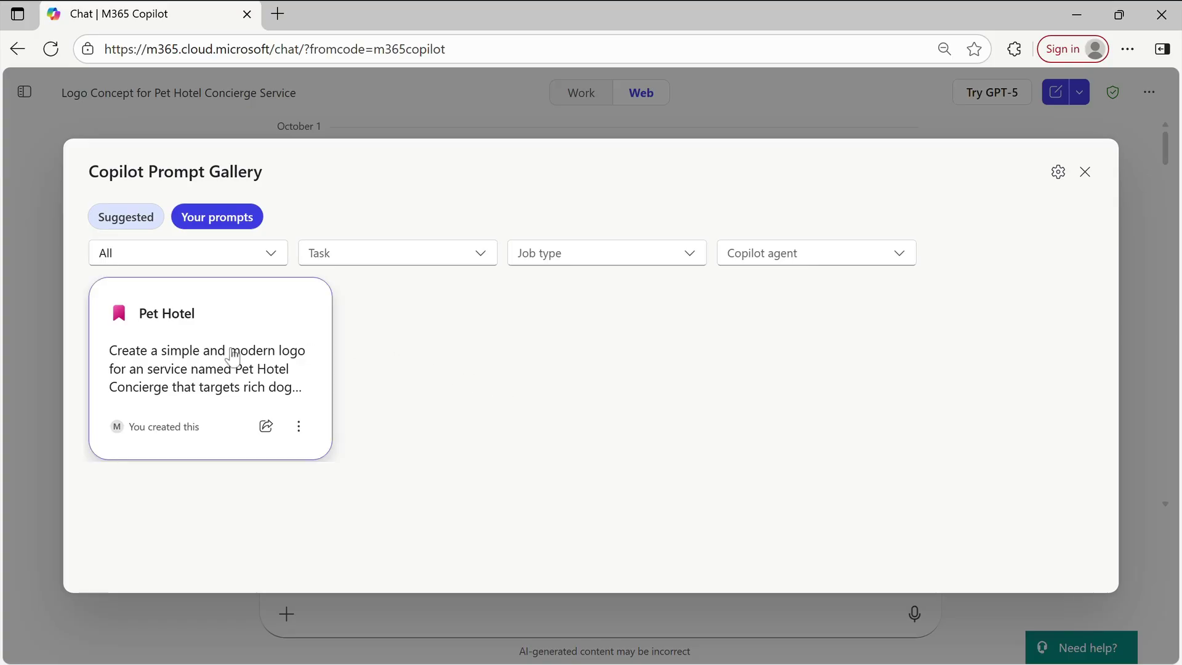
- Insert the Pet Hotel prompt, start a new chat, and expand all suggested prompts
left_click(233, 358)
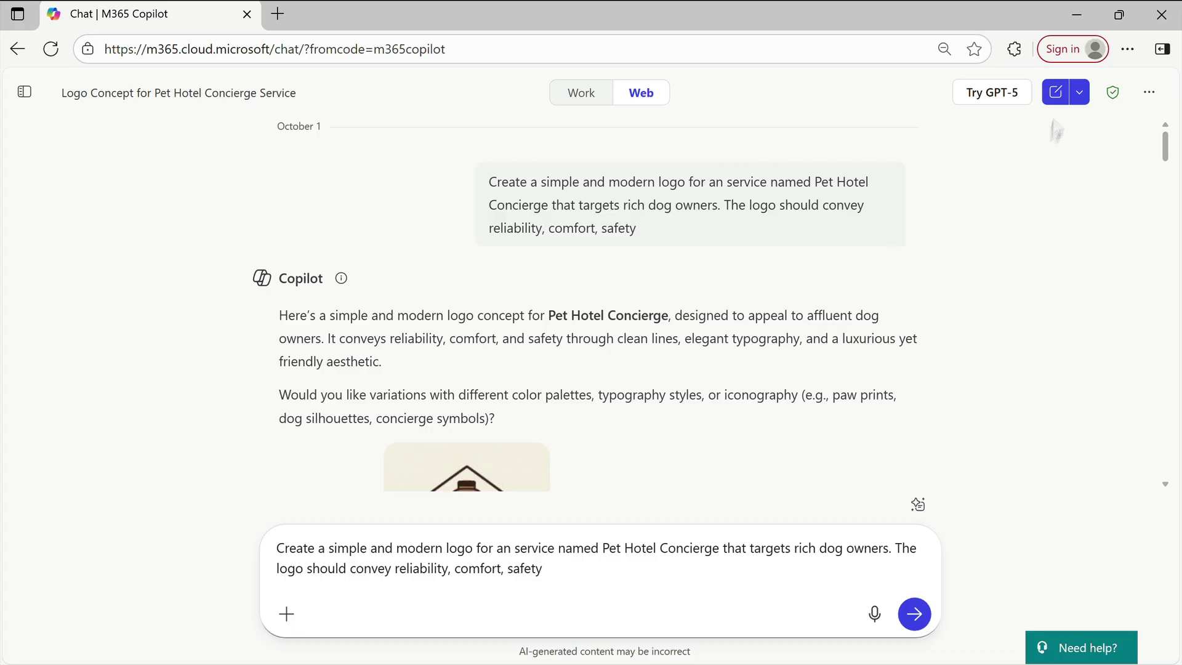
left_click(1055, 93)
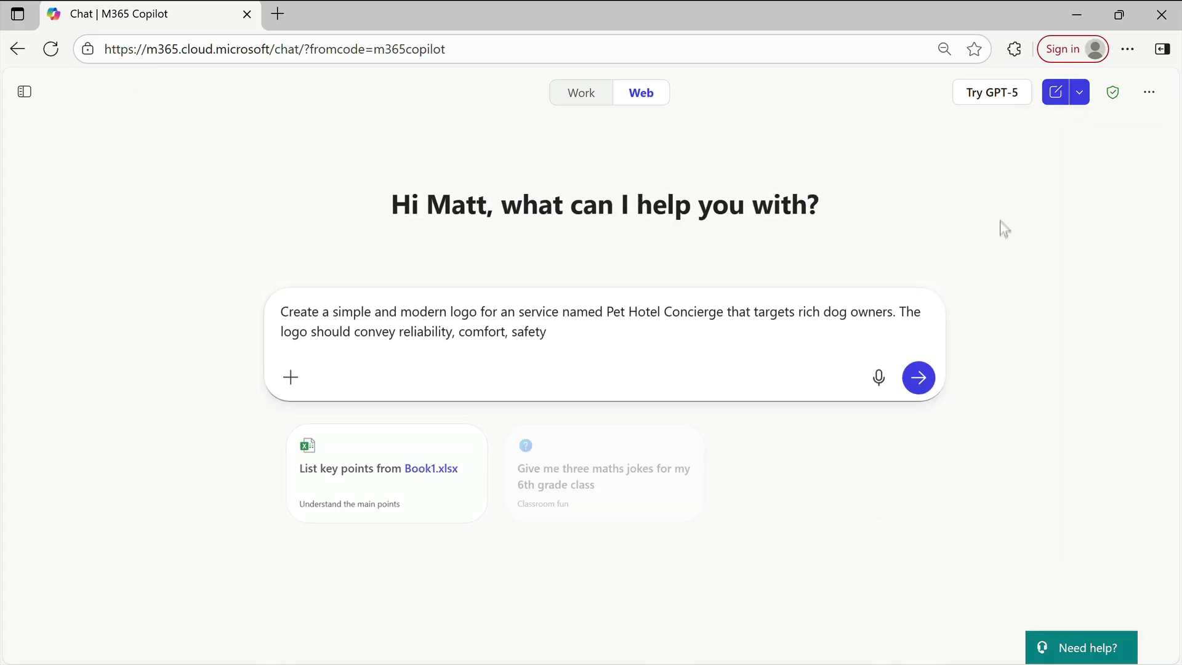
left_click(889, 551)
scroll(947, 513, "down", 3)
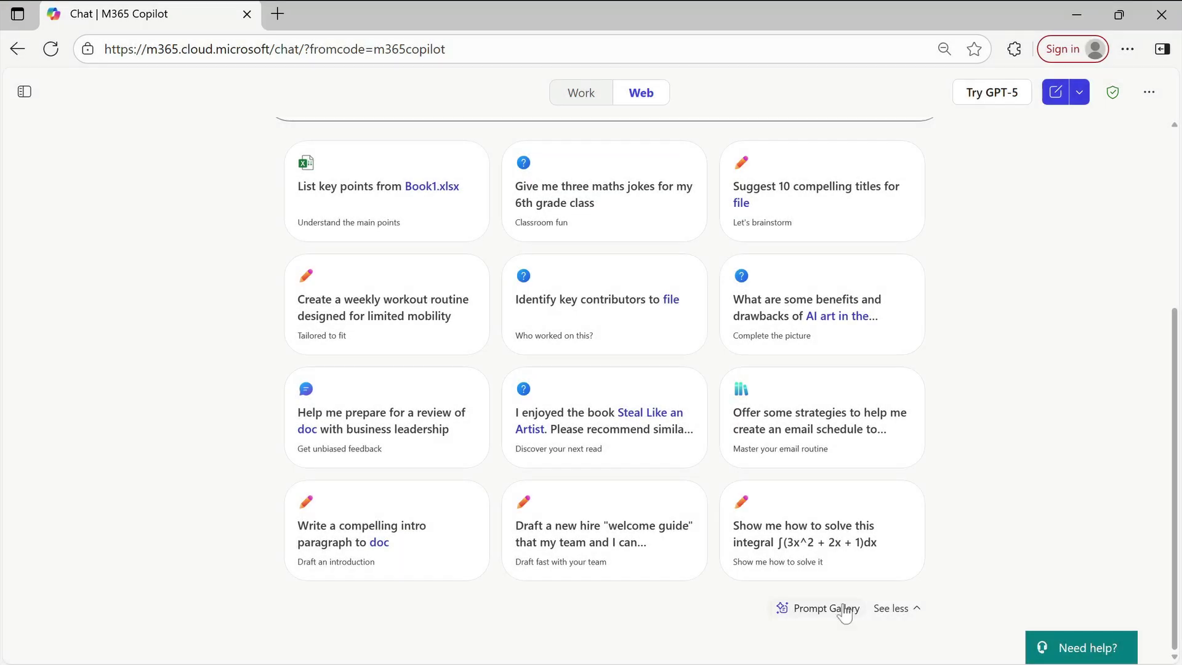
- Filter gallery suggestions to Learn tasks and Human Resources, then pick 'Effective job advertising'
left_click(828, 608)
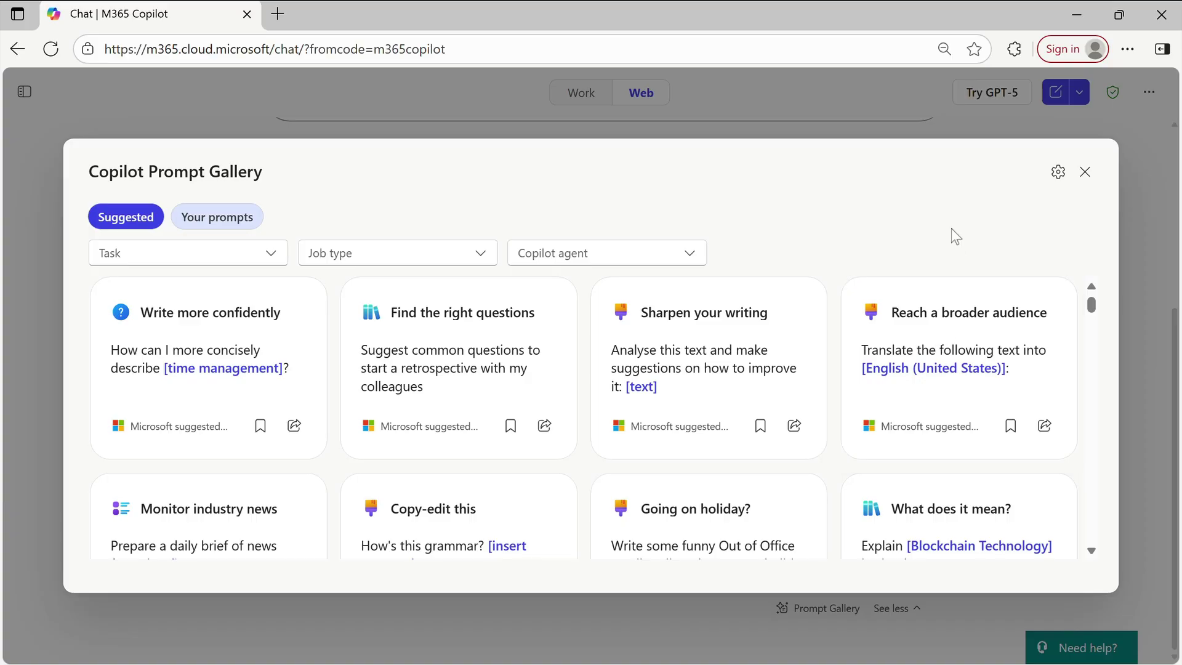
left_click(268, 253)
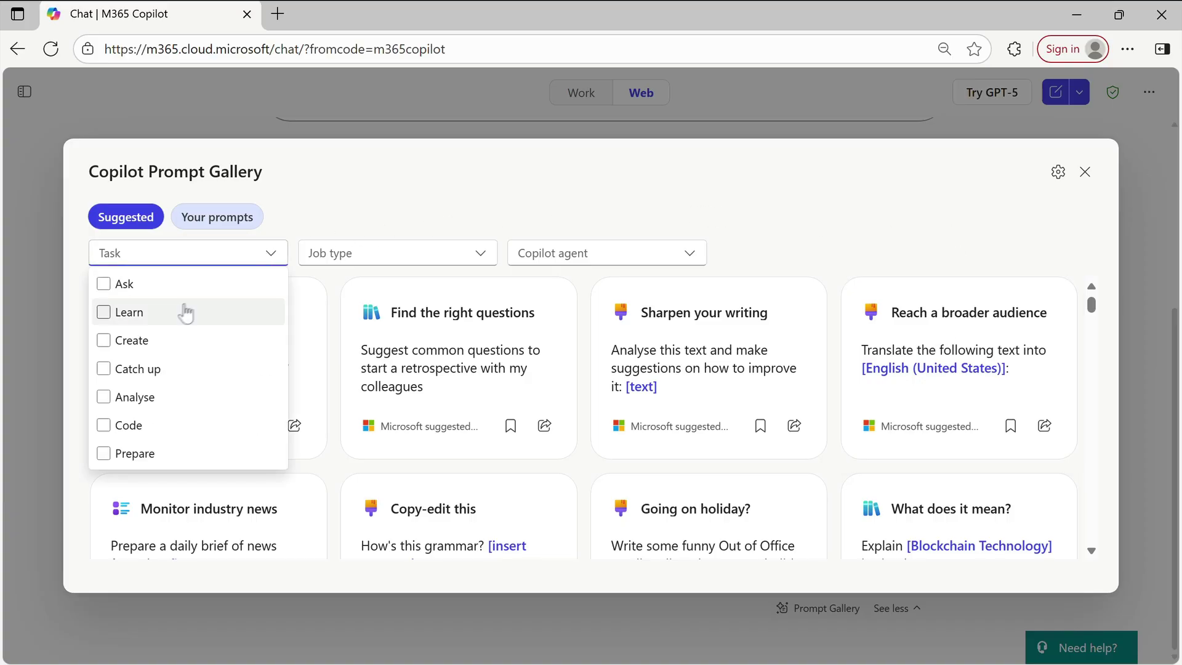
left_click(104, 314)
left_click(388, 253)
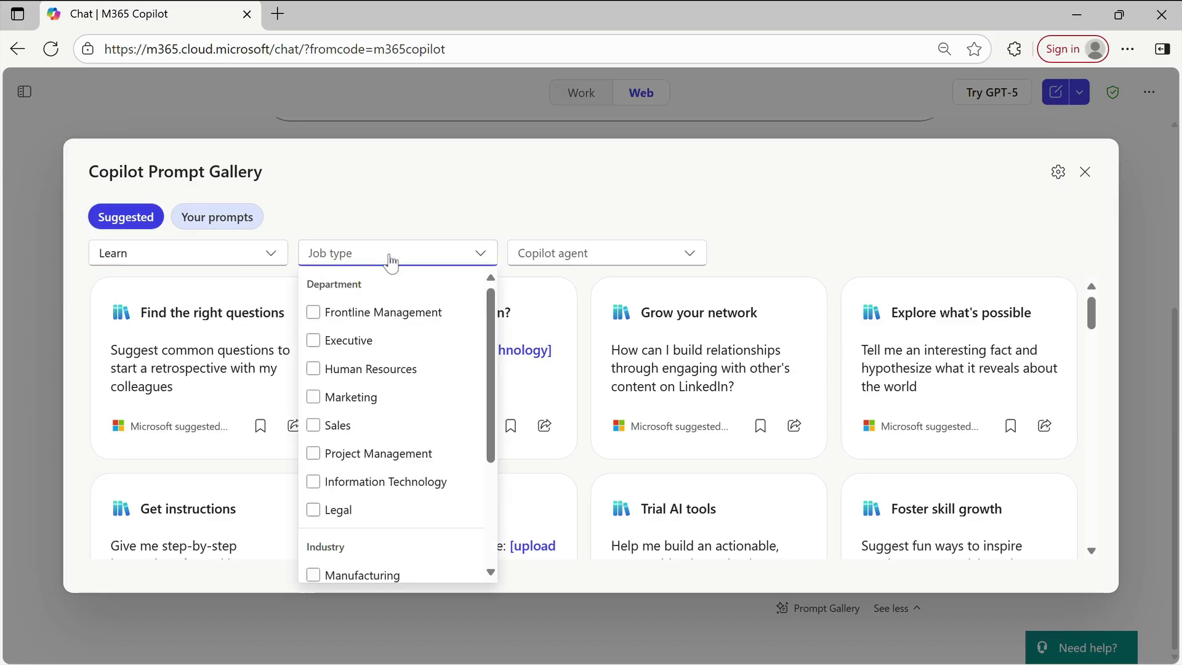
left_click(314, 368)
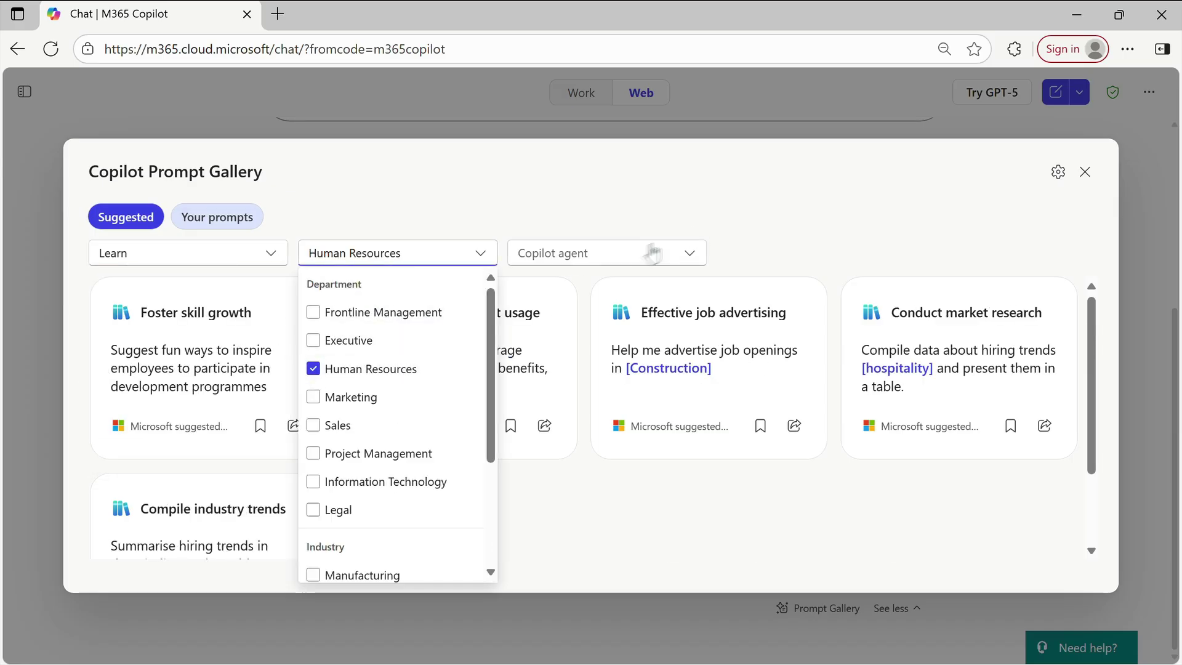
left_click(824, 189)
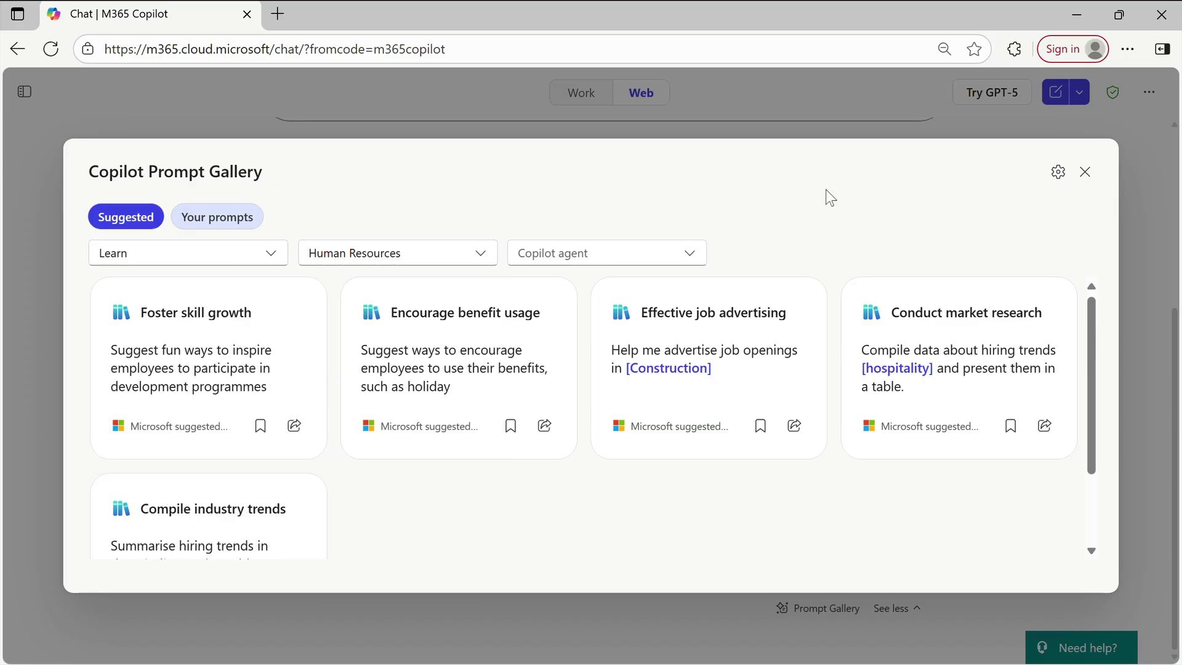
left_click(753, 346)
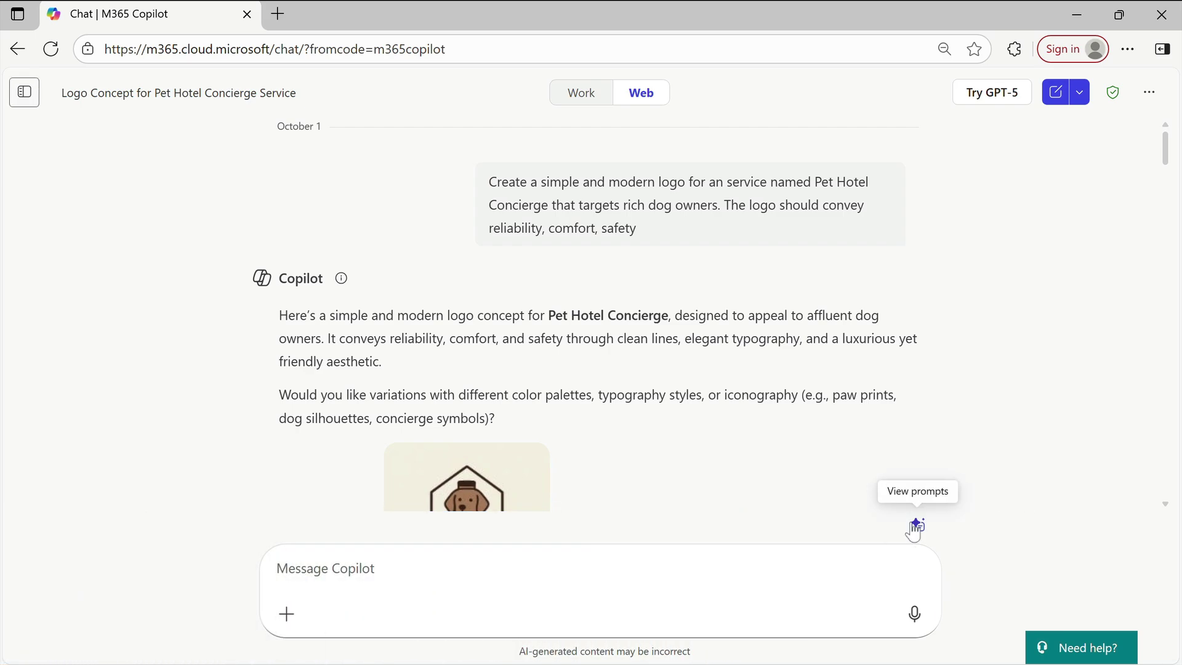
- Go to Your prompts in the gallery and choose Share to team for Pet Hotel
left_click(916, 527)
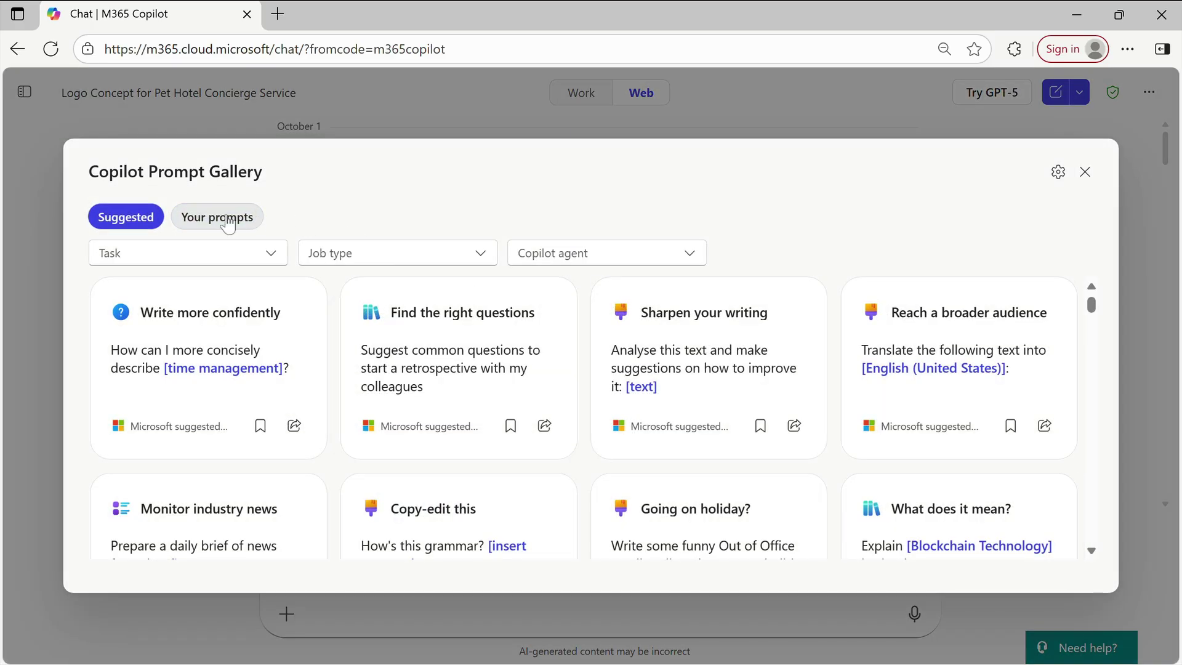
left_click(226, 222)
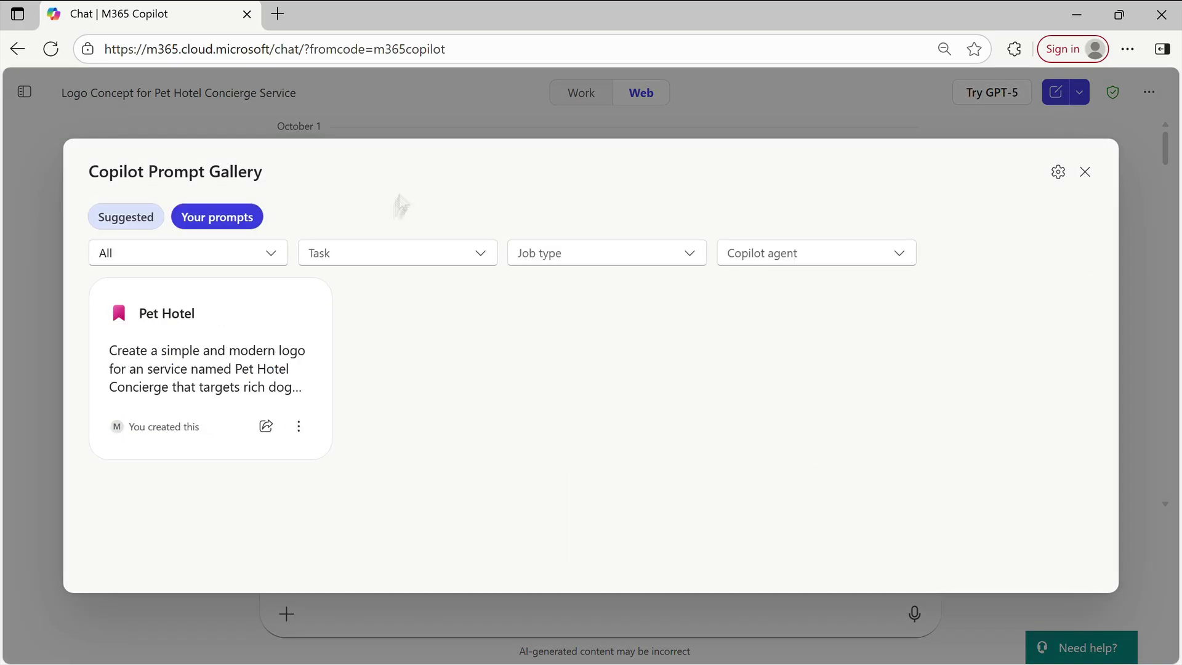
left_click(265, 426)
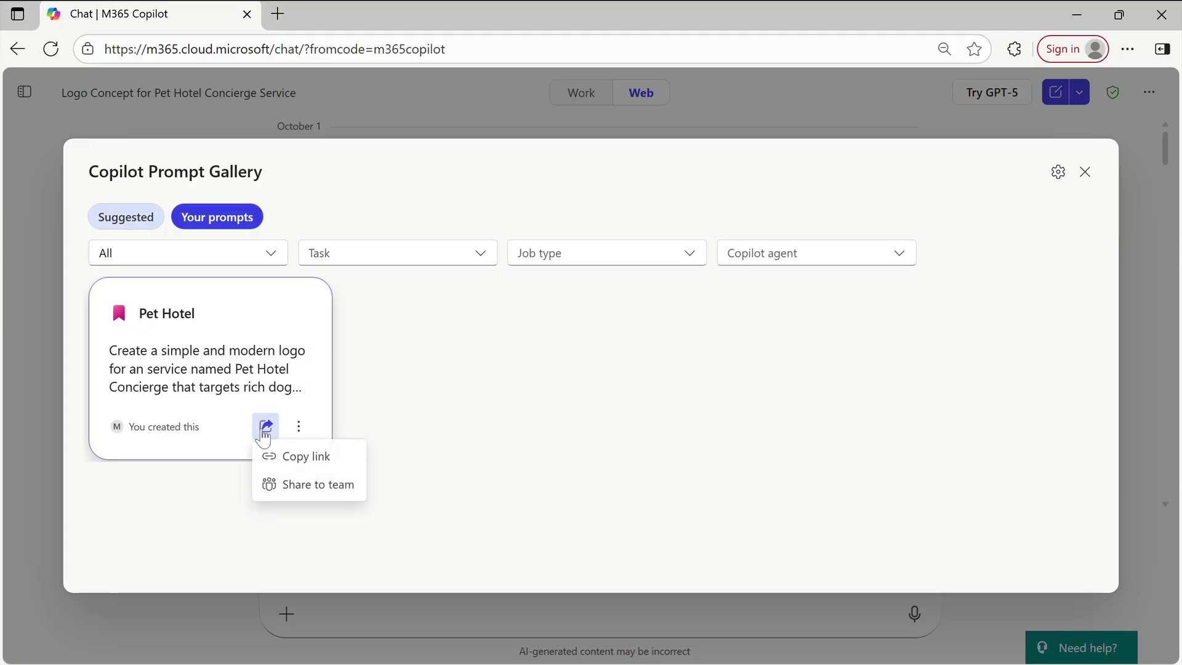
left_click(339, 490)
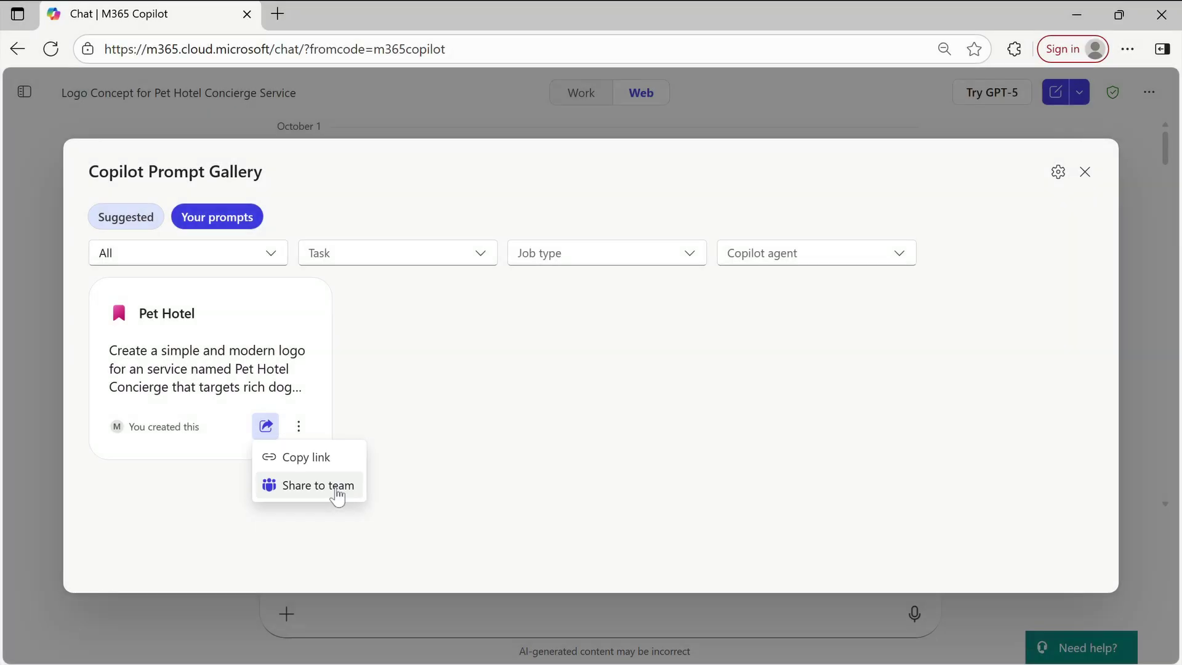
- Select Finance as the target team and confirm sharing the Pet Hotel prompt
left_click(338, 489)
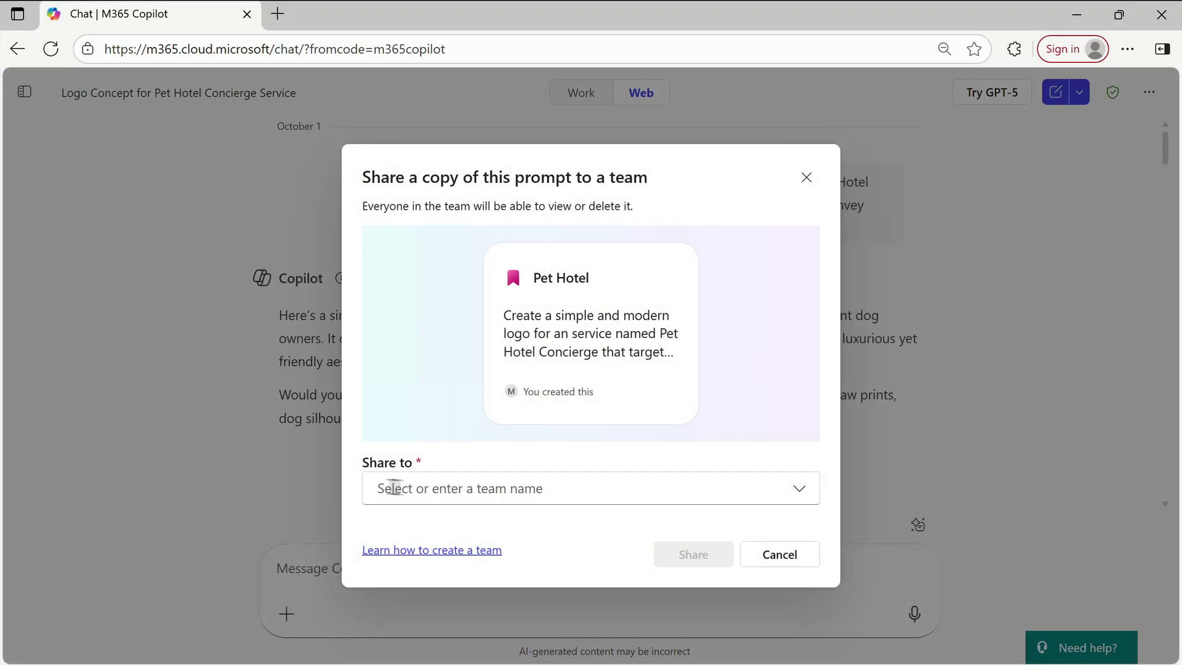
left_click(581, 487)
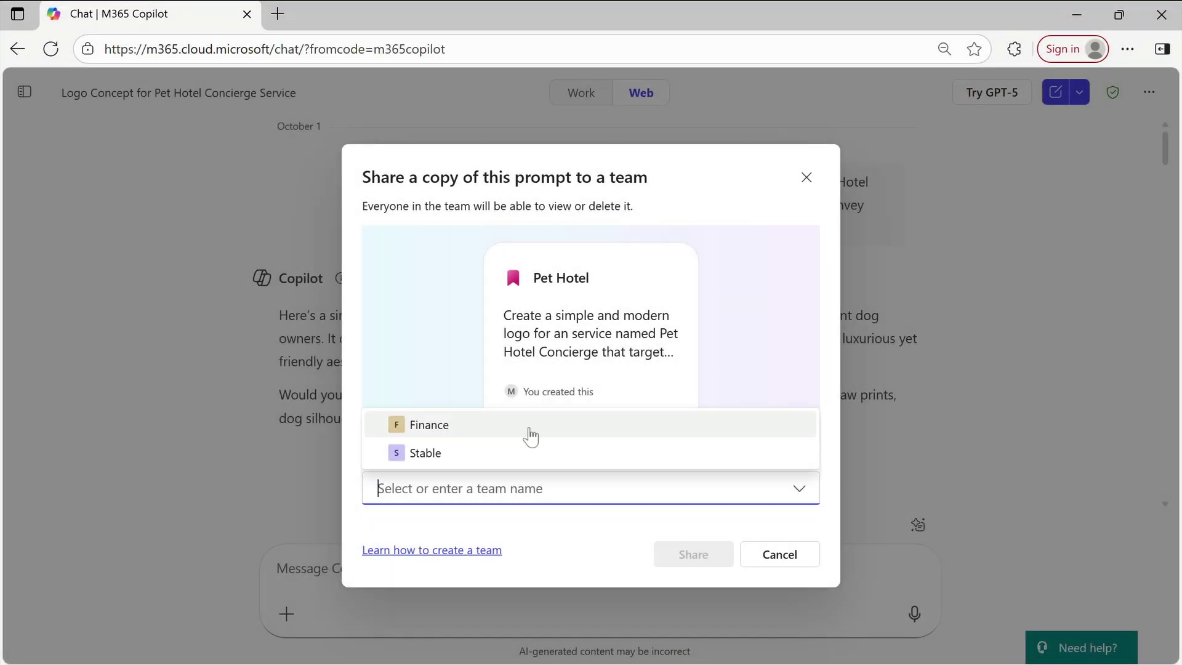
left_click(531, 430)
left_click(693, 554)
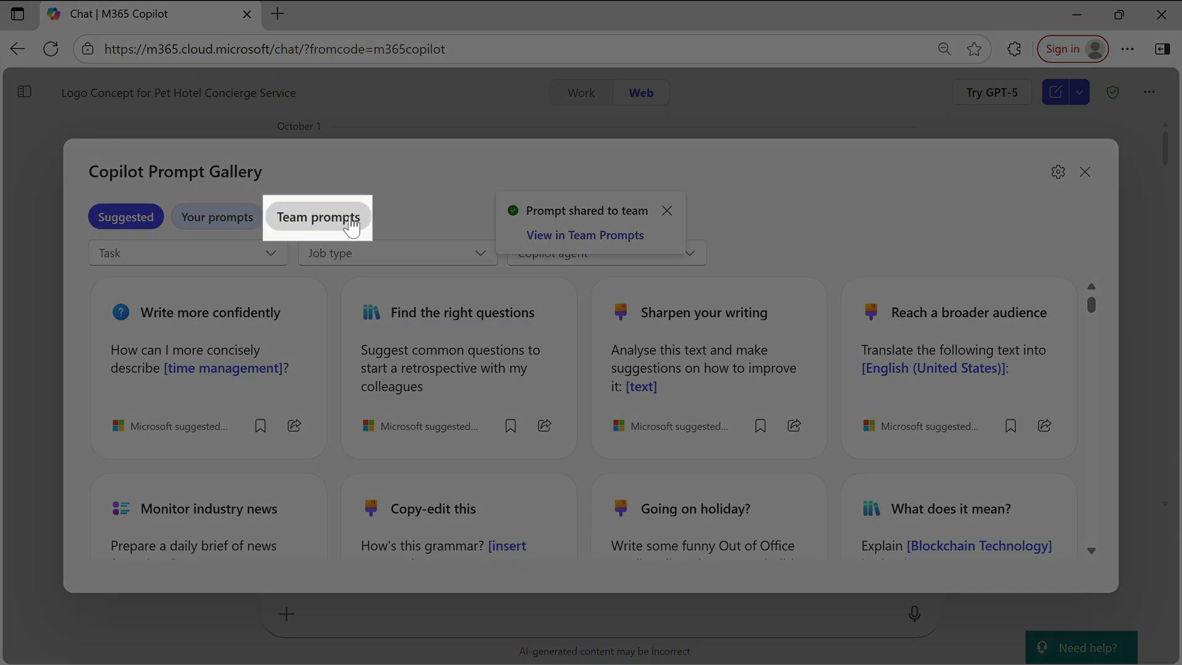
- Switch the Prompt Gallery to the Team prompts collection listing Pet Hotel
left_click(332, 218)
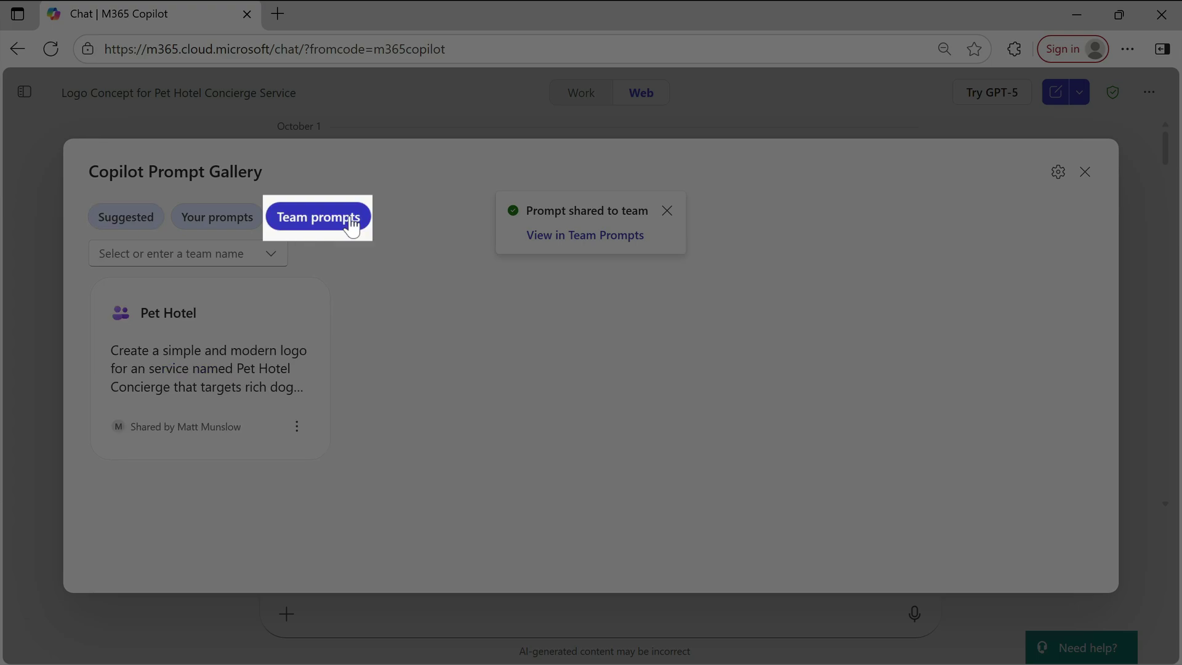